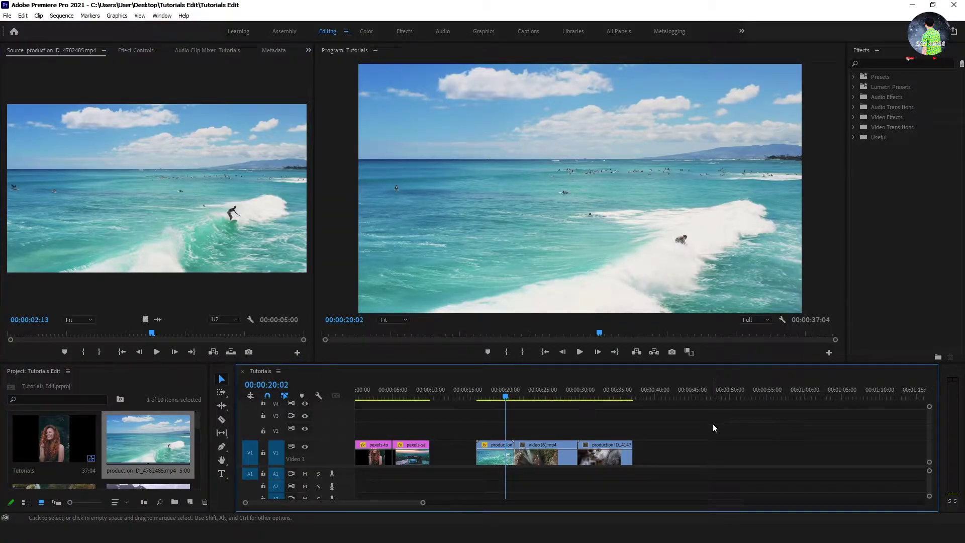
- Select the V1 clips, put the playhead on the surf clip, and switch to the Color workspace
drag(425, 433, 357, 467)
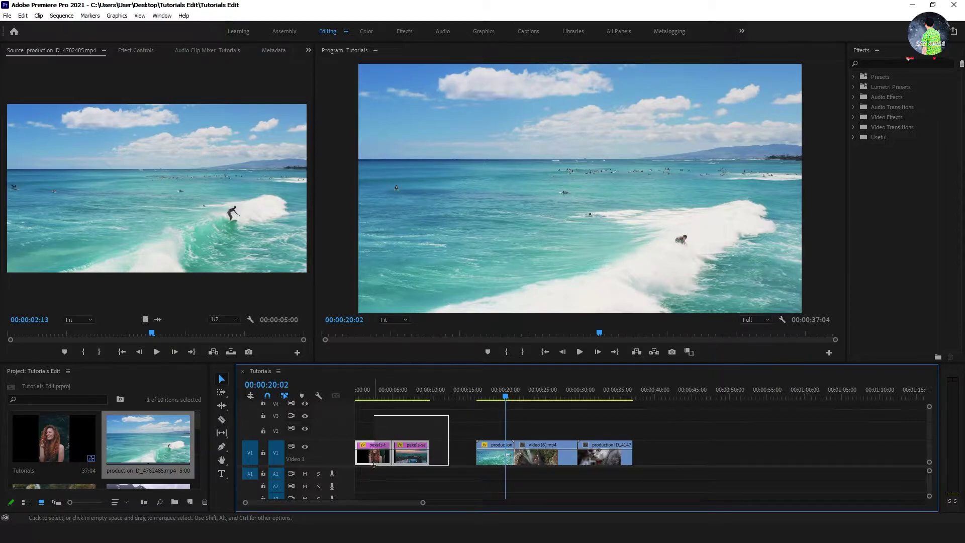
click(374, 390)
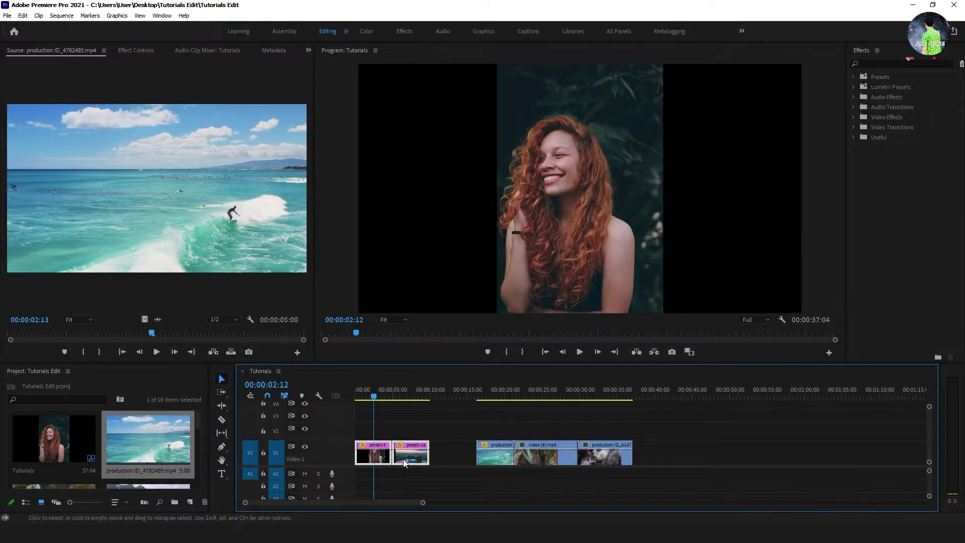
click(495, 391)
drag(475, 419, 663, 461)
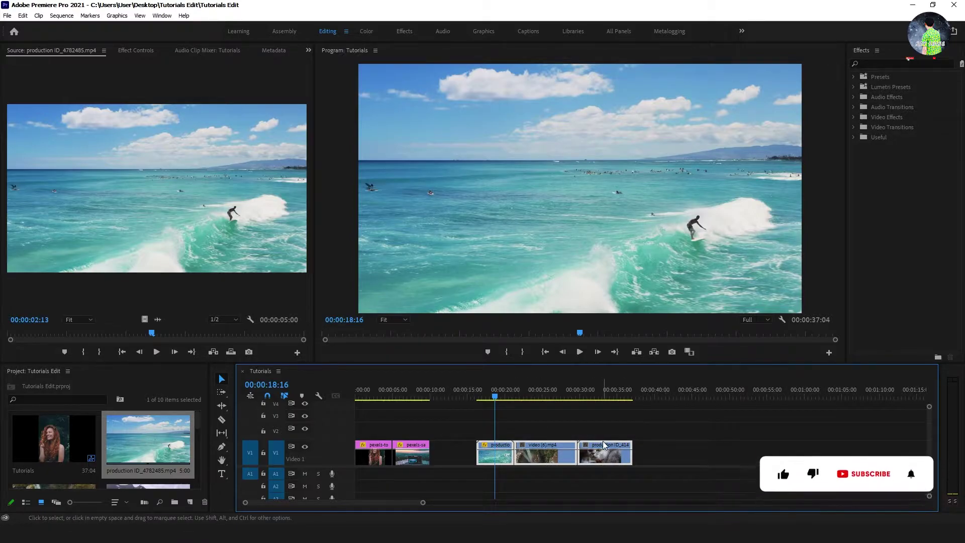
click(366, 31)
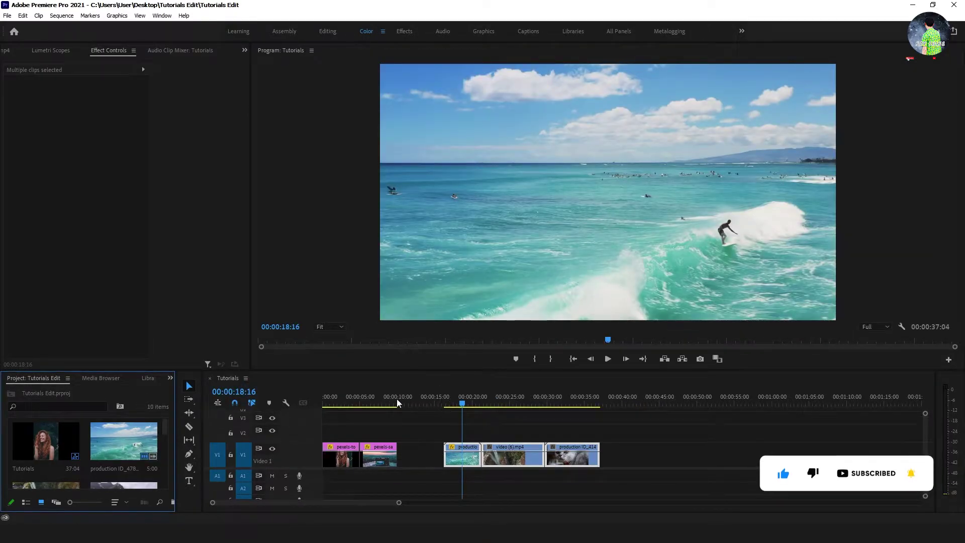
- Mark the out point at 00:00:37:04, the cat clip's last frame, then return to the surf clip
drag(359, 397, 603, 403)
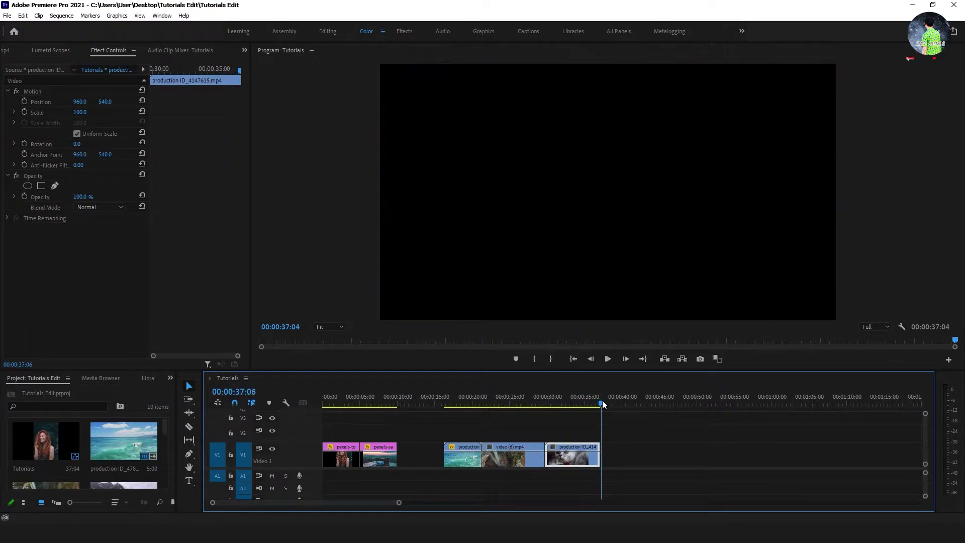
key(Left)
key(Left)
click(551, 360)
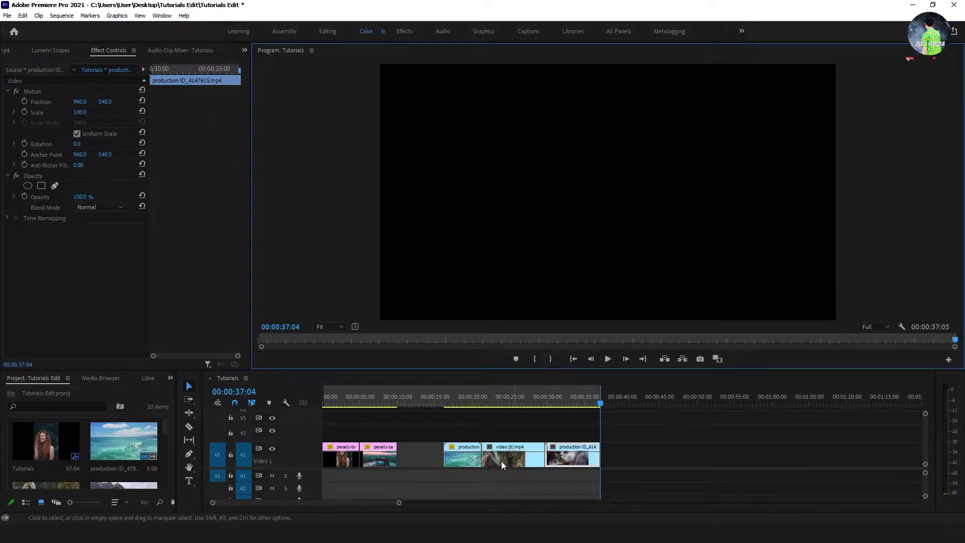
drag(469, 400, 466, 400)
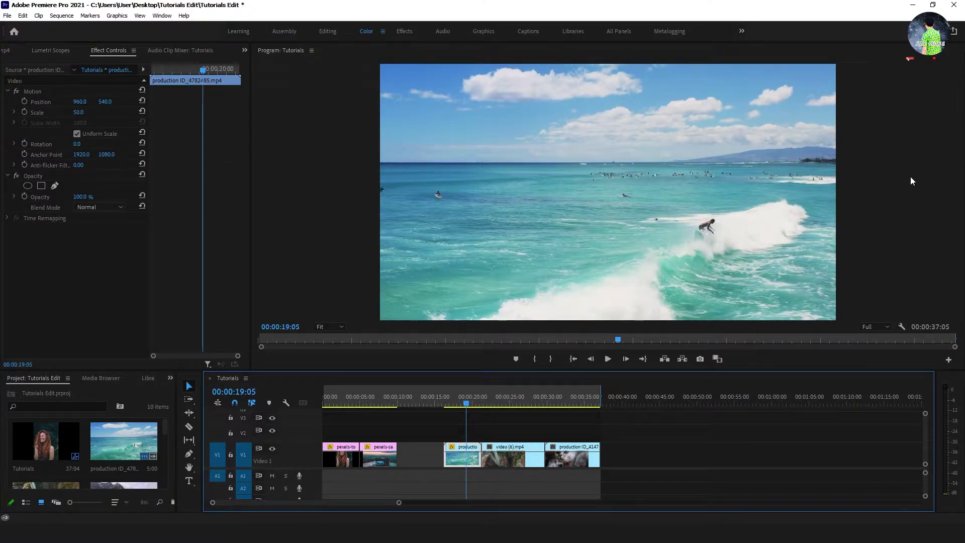
- Open the Lumetri Color panel, expand Color Wheels & Match, and turn on Comparison View
click(157, 17)
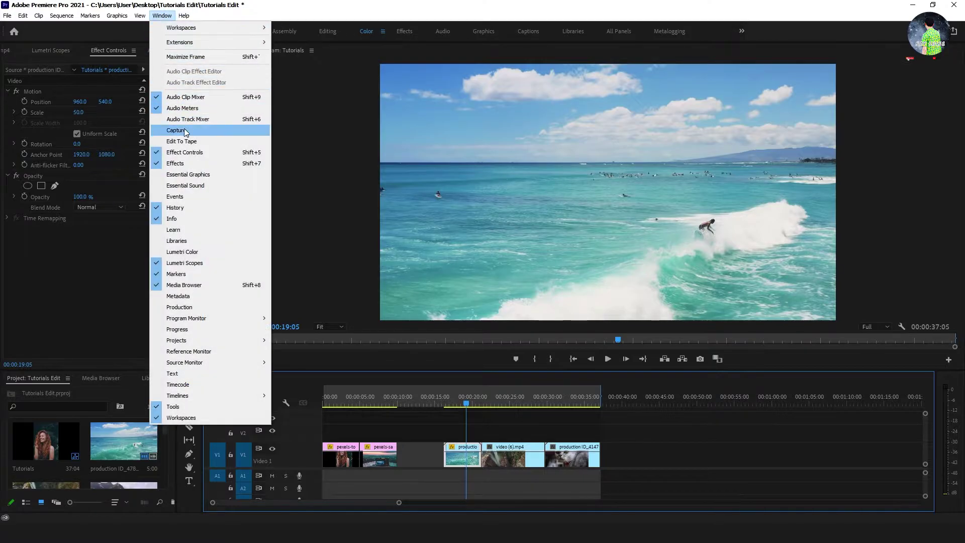
click(218, 252)
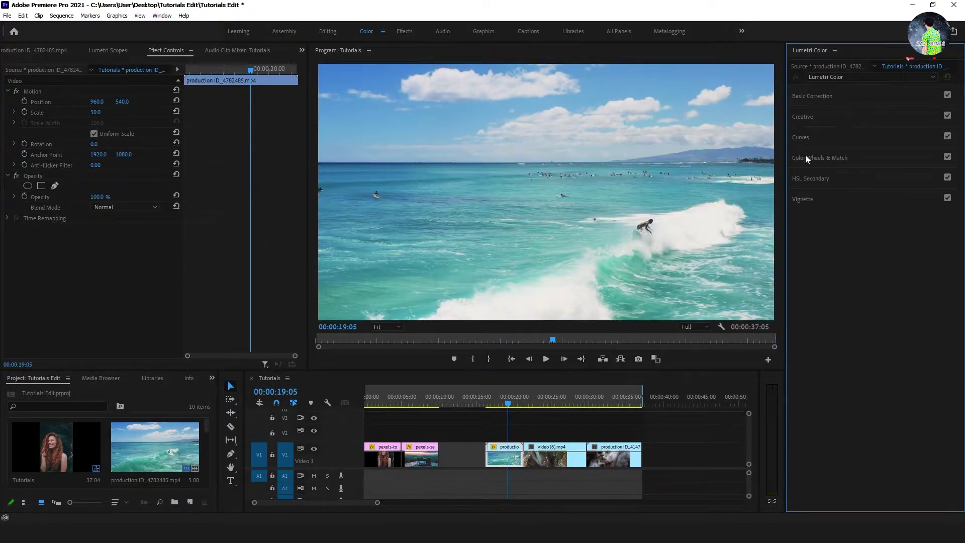
click(872, 159)
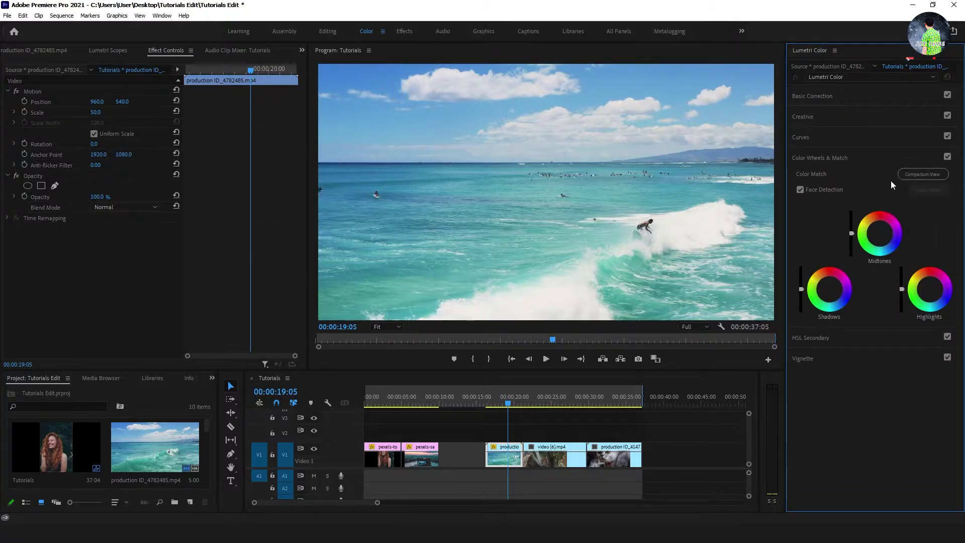
click(922, 176)
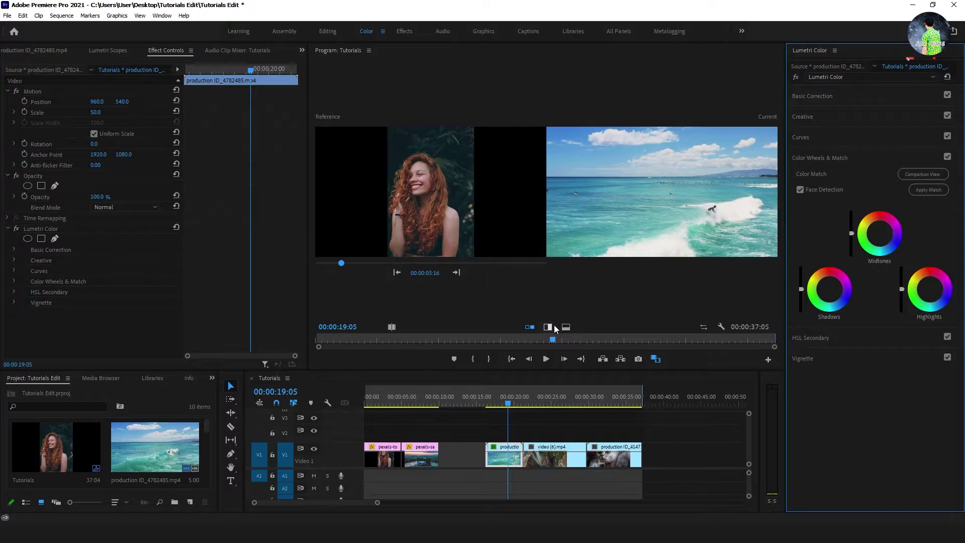
click(529, 327)
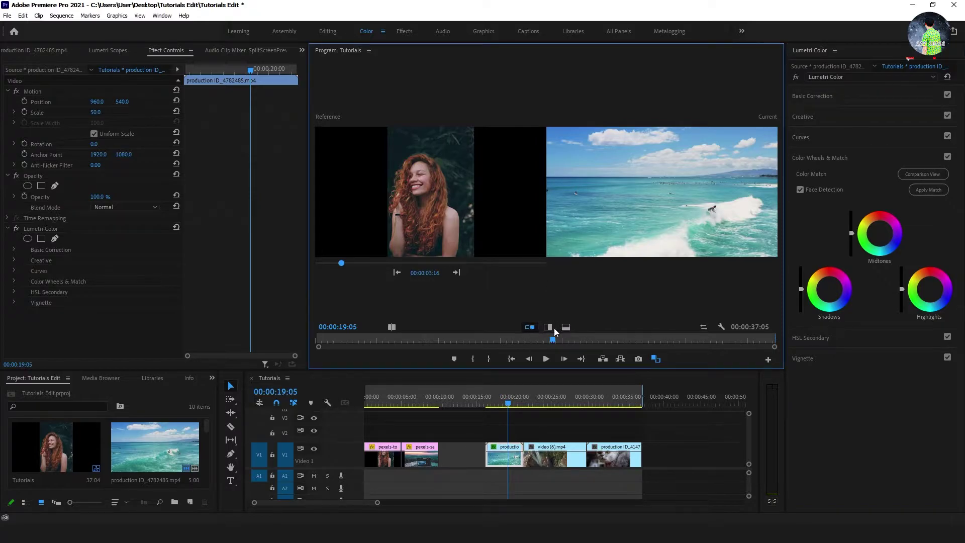
click(547, 327)
click(566, 327)
click(547, 327)
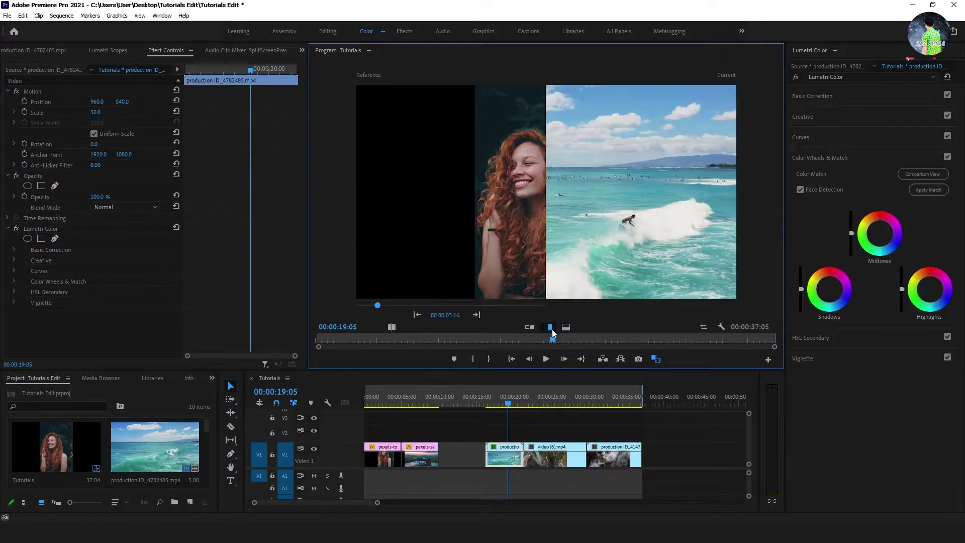
click(530, 326)
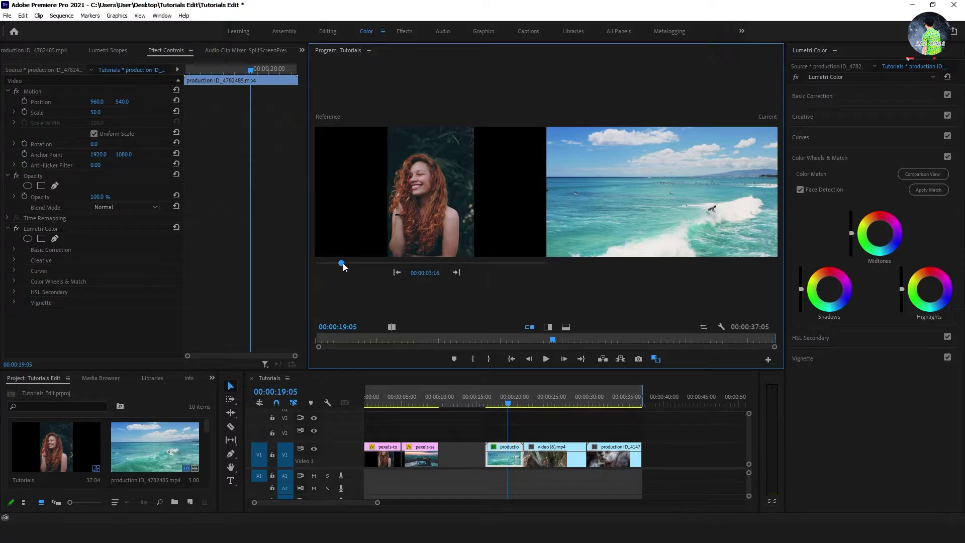
drag(340, 264, 445, 263)
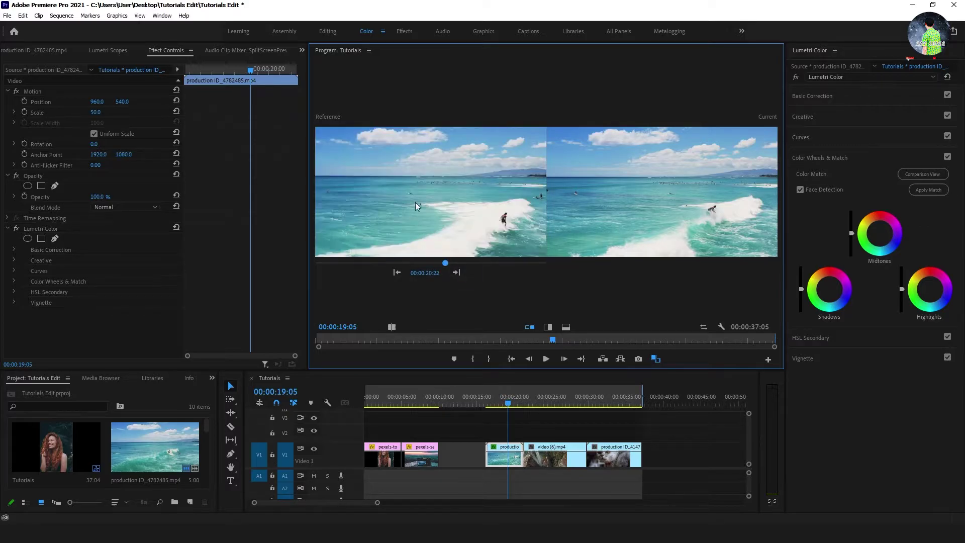
click(500, 398)
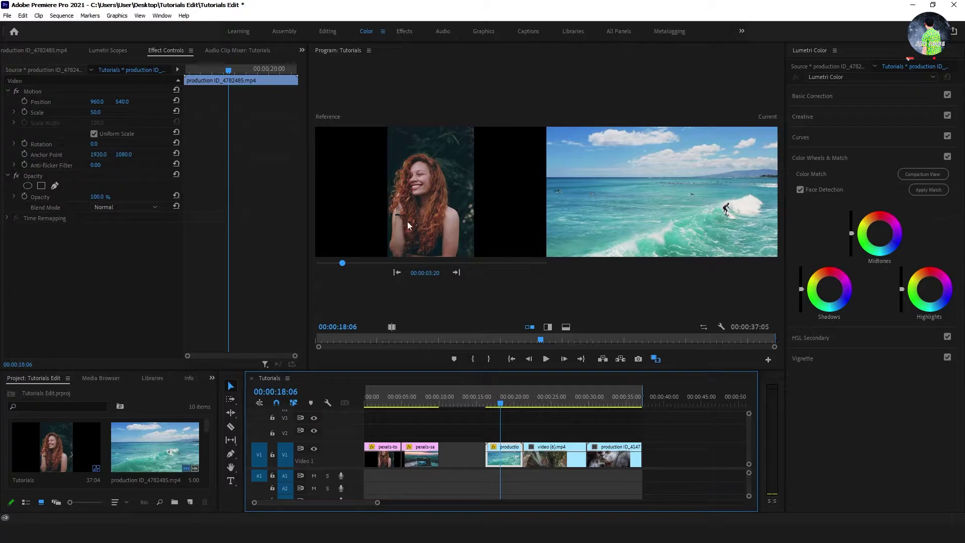
- Colour-match the surf clip to the camera-at-sunset reference frame with Apply Match
drag(534, 398, 549, 398)
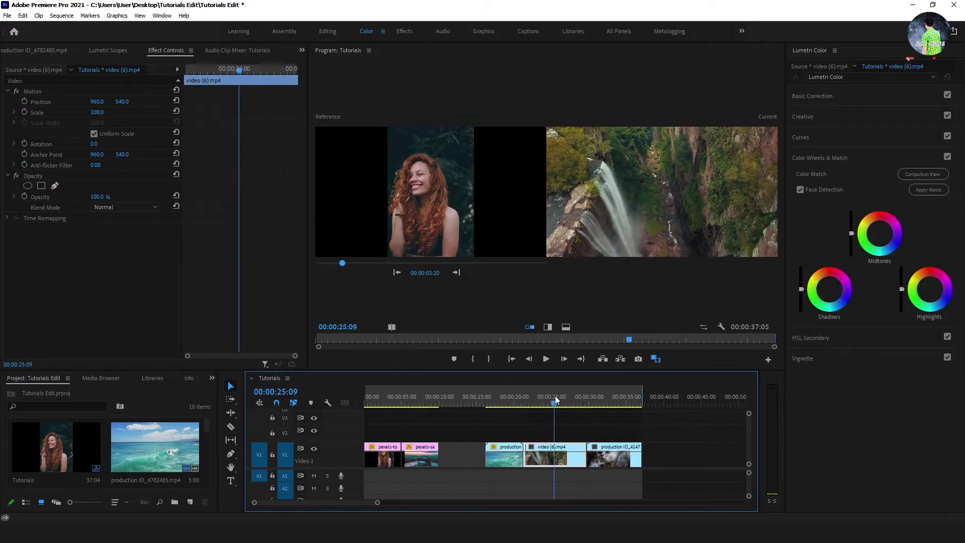
click(501, 399)
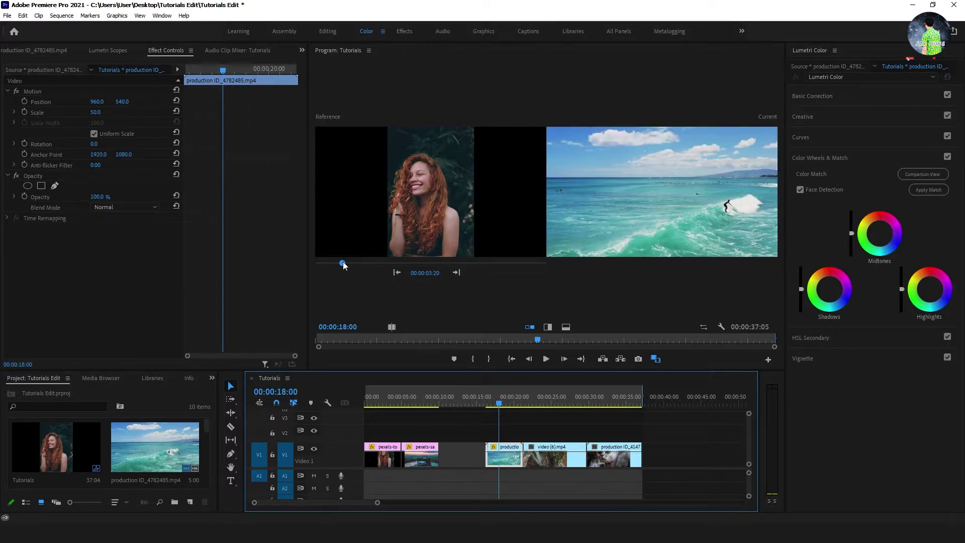
drag(343, 262, 360, 262)
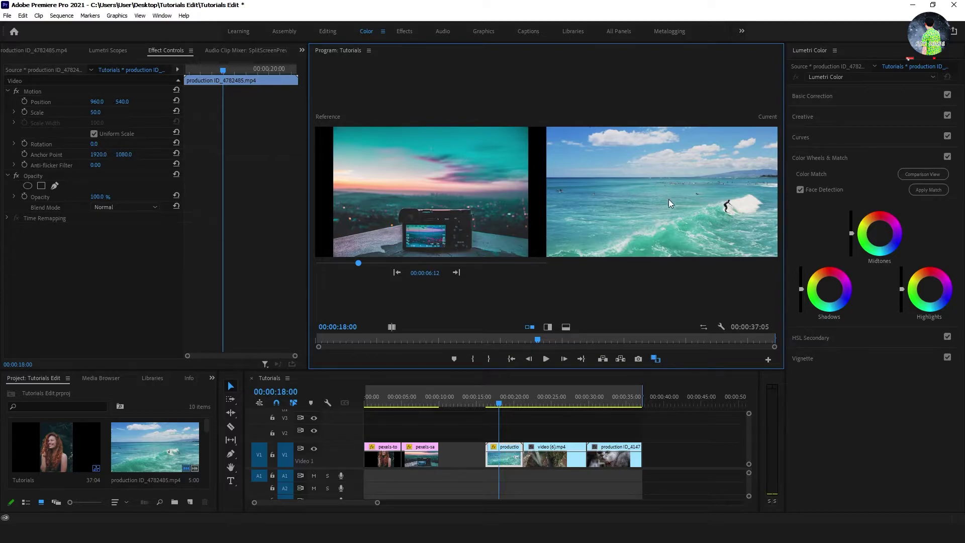
click(927, 190)
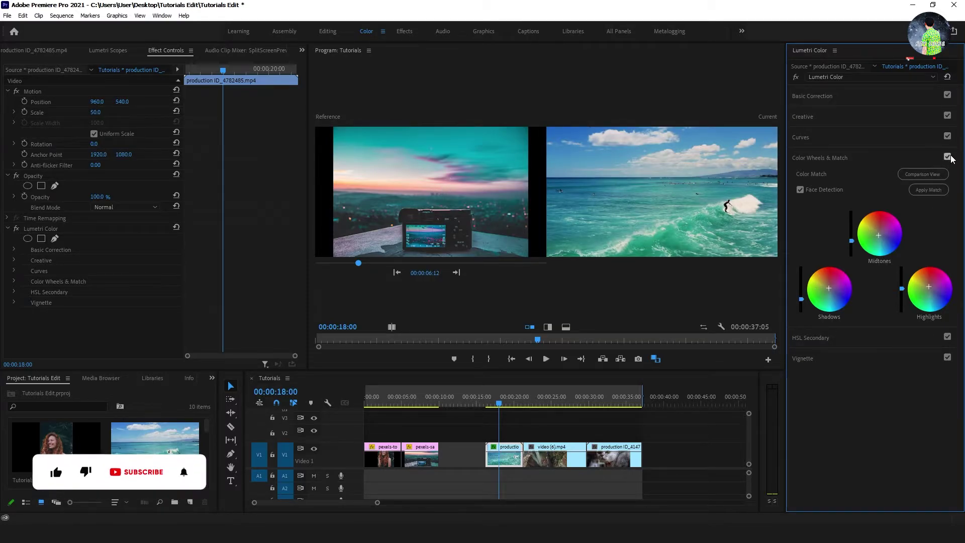
- Compare the surf clip with and without its matched grade, then move to the waterfall clip
click(948, 156)
click(949, 156)
click(948, 157)
click(948, 156)
click(549, 401)
drag(549, 400, 552, 402)
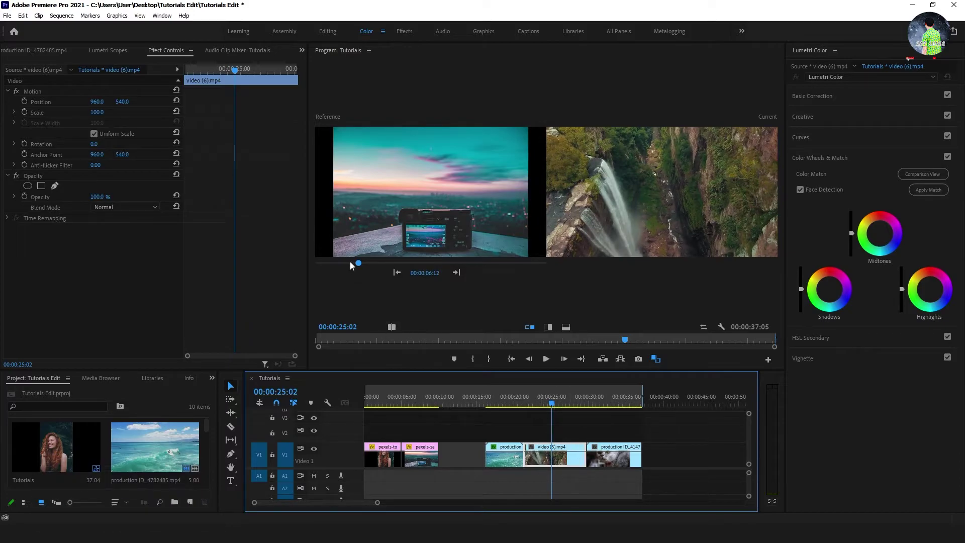
- Match the waterfall clip to the smiling-woman reference and reset its midtones wheel to neutral
drag(357, 264, 336, 263)
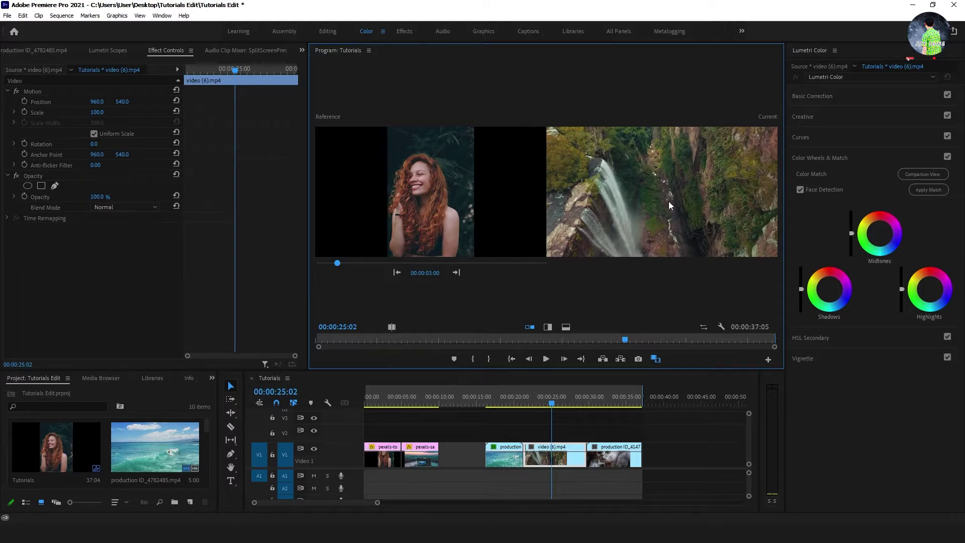
click(928, 190)
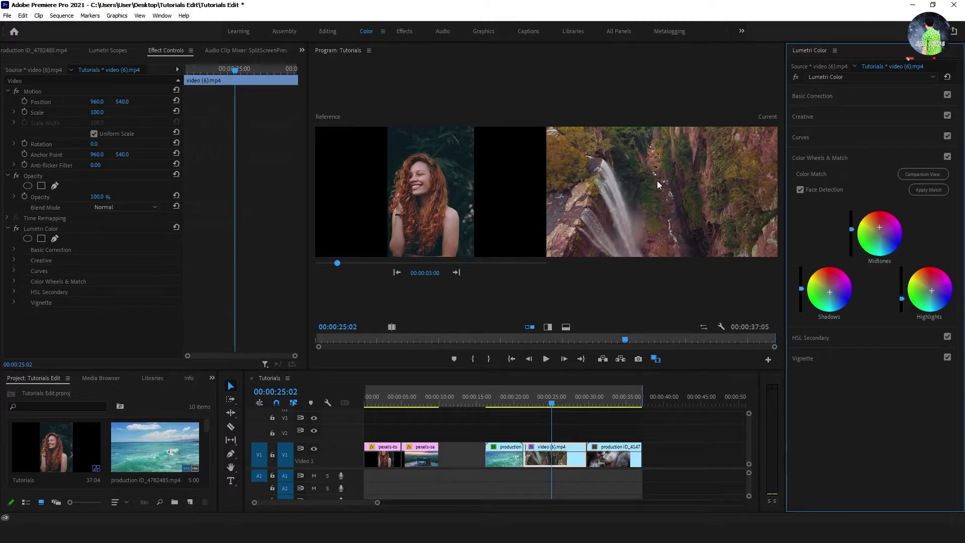
double_click(881, 243)
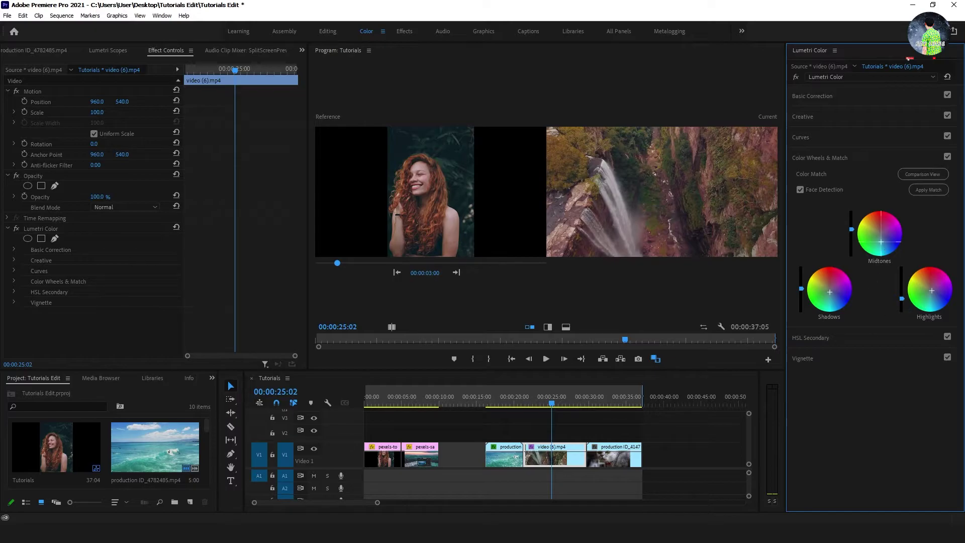
double_click(880, 237)
- Retint the waterfall's shadows and warm its highlights using the colour wheels
drag(828, 292, 823, 297)
double_click(823, 297)
click(831, 299)
drag(932, 290, 939, 286)
- Compare the waterfall clip with and without its grade, then move to the cat clip
click(947, 156)
click(947, 156)
click(616, 400)
click(610, 400)
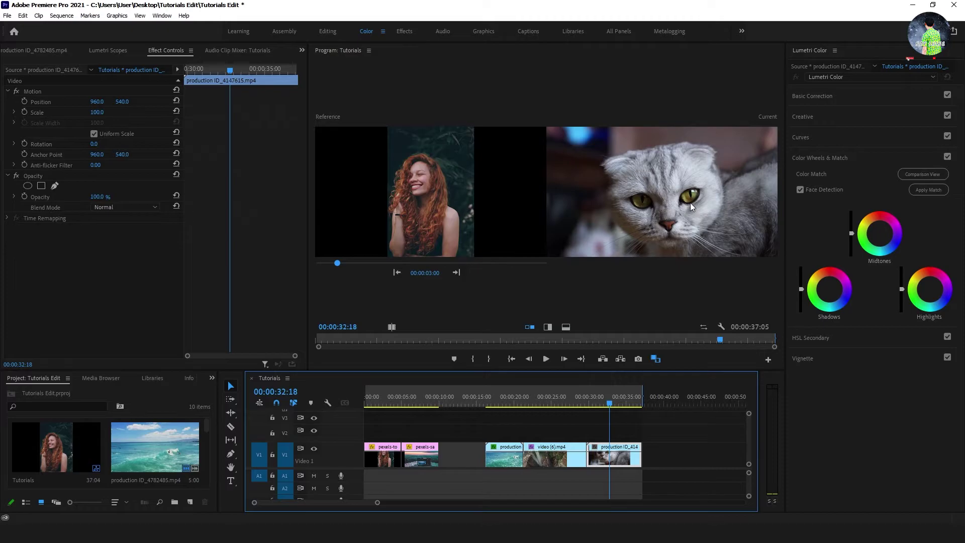
- Colour-match the cat clip to the smiling-woman reference and compare it against the ungraded version
click(921, 190)
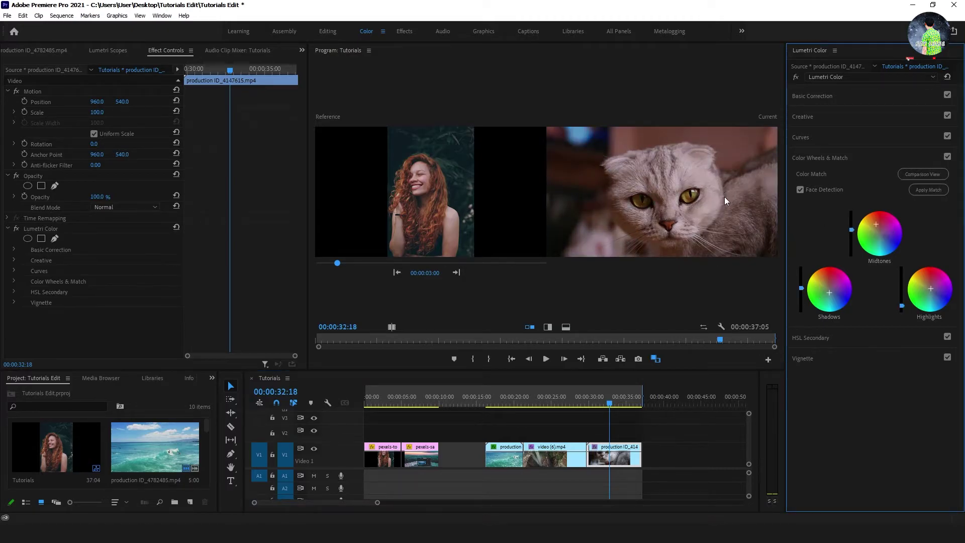
click(947, 157)
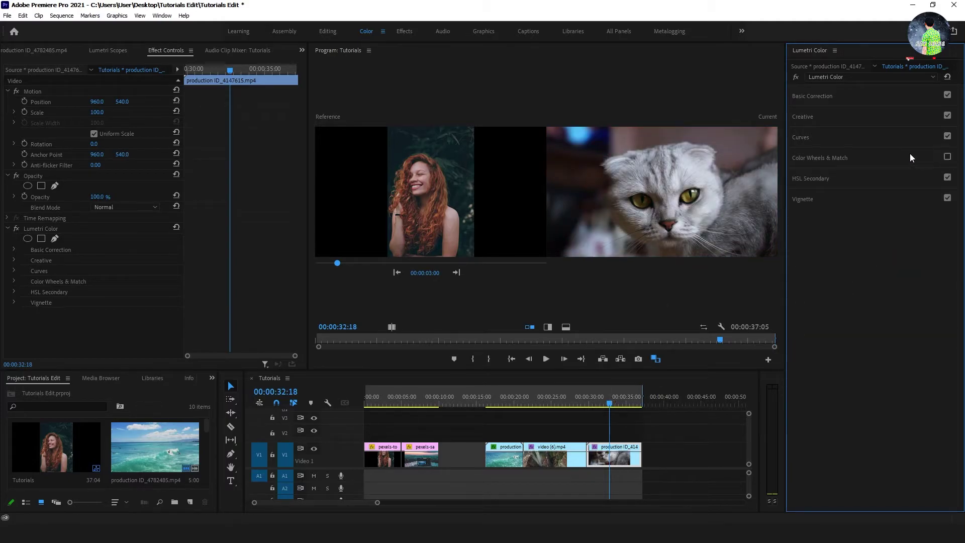
click(912, 158)
click(947, 156)
click(947, 157)
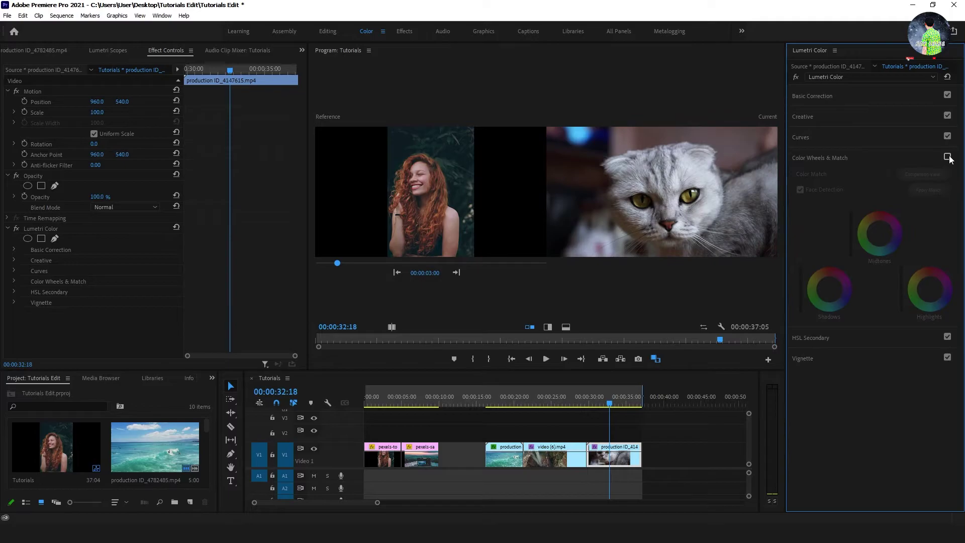
click(948, 157)
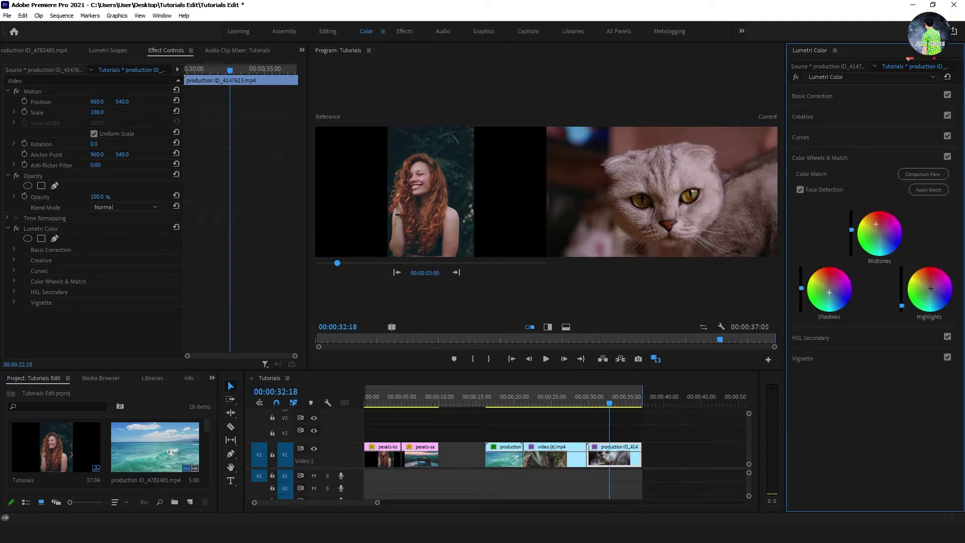
- Cool the cat's midtones, reset its shadows, and tint its highlights pinkish purple
drag(930, 298, 930, 300)
drag(879, 224, 886, 228)
double_click(836, 291)
drag(922, 289, 929, 285)
click(947, 157)
click(948, 157)
drag(613, 407, 617, 405)
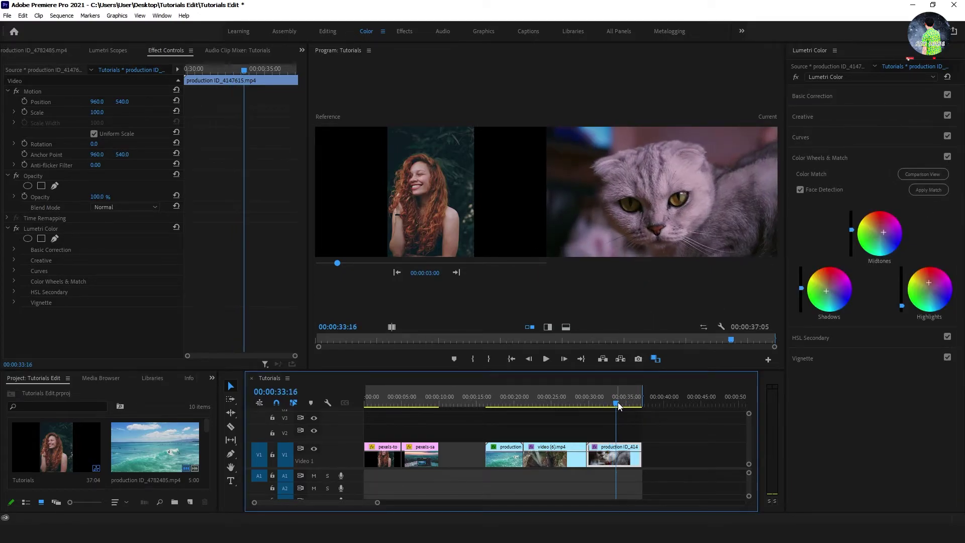
- Turn off Comparison View and review the waterfall clip with and without its grade
click(921, 175)
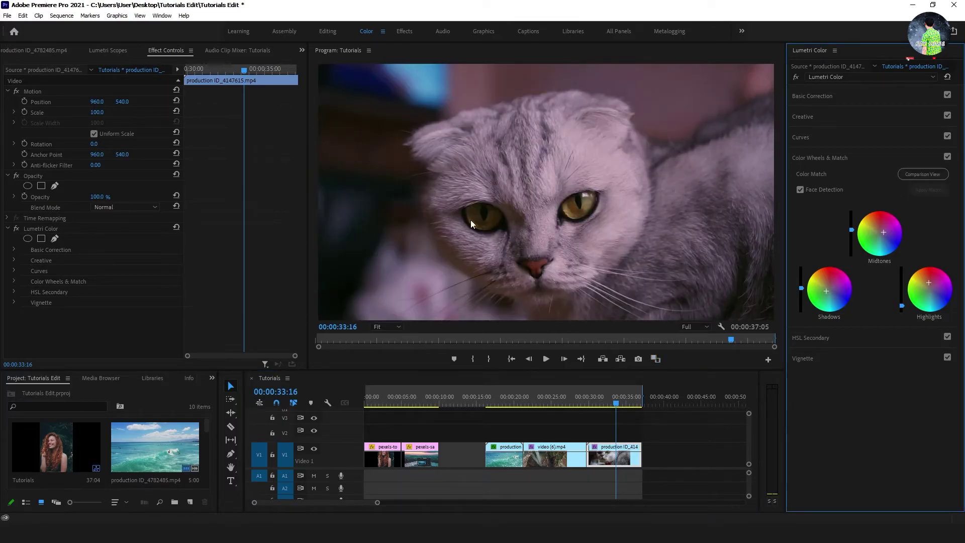
drag(549, 402, 567, 402)
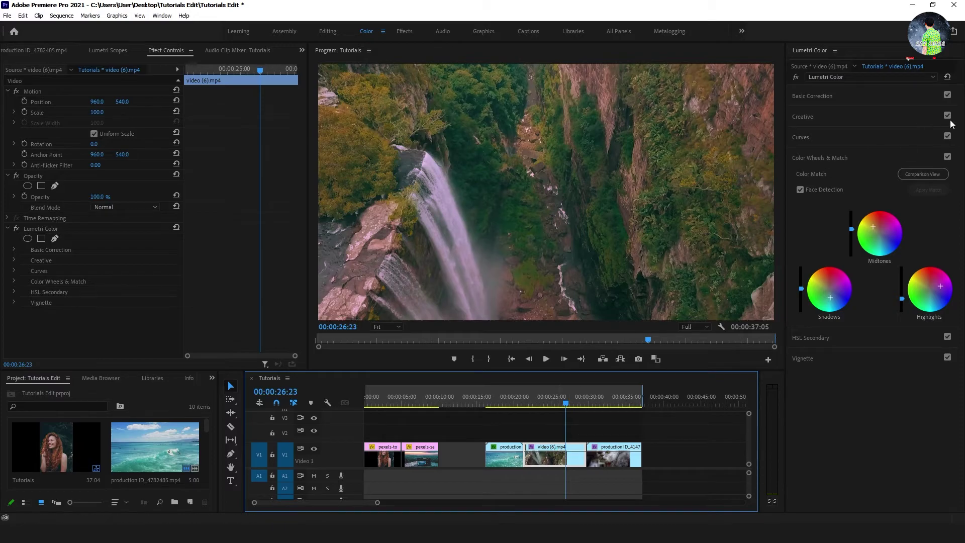
click(947, 157)
click(948, 157)
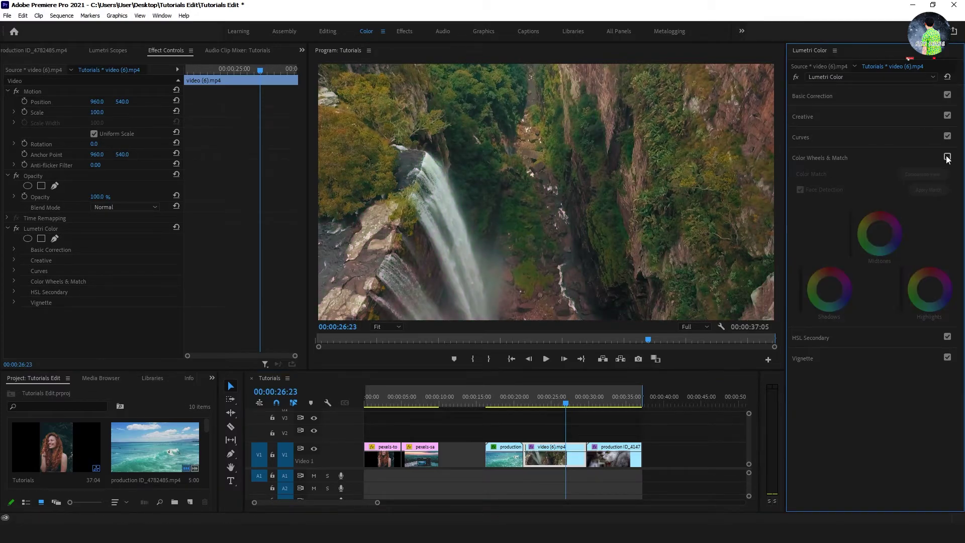
click(948, 157)
- Review the cat and surf clips with and without their grades, previewing surf through cat
click(610, 398)
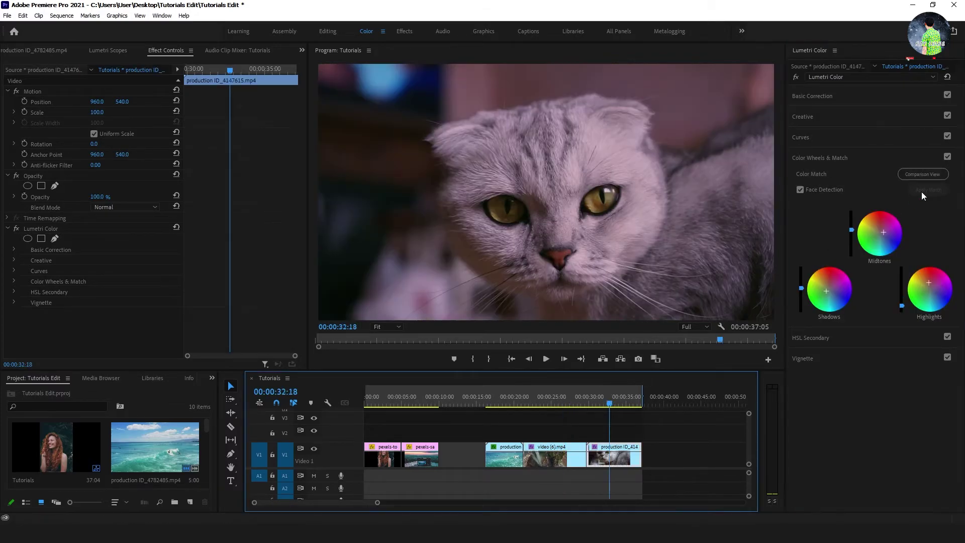
click(946, 156)
click(948, 158)
click(504, 398)
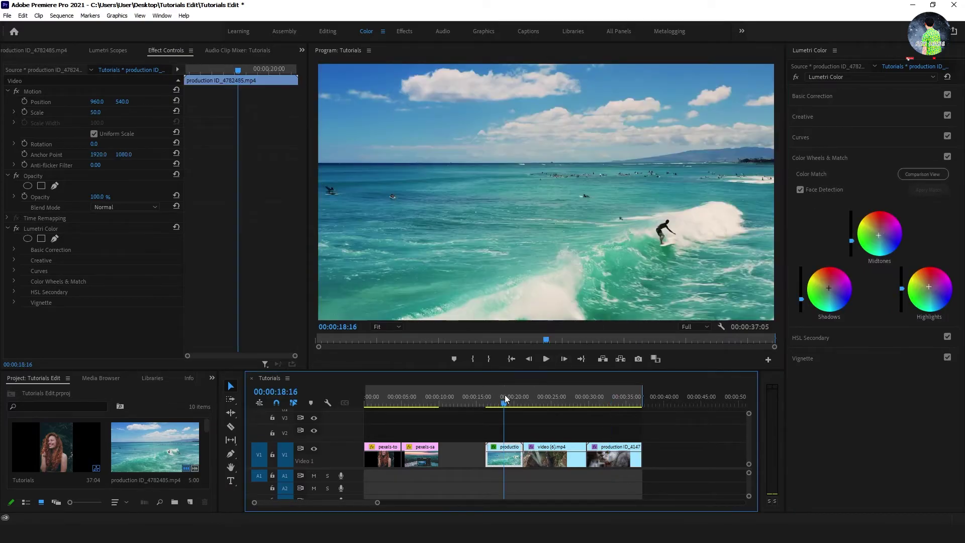
click(947, 157)
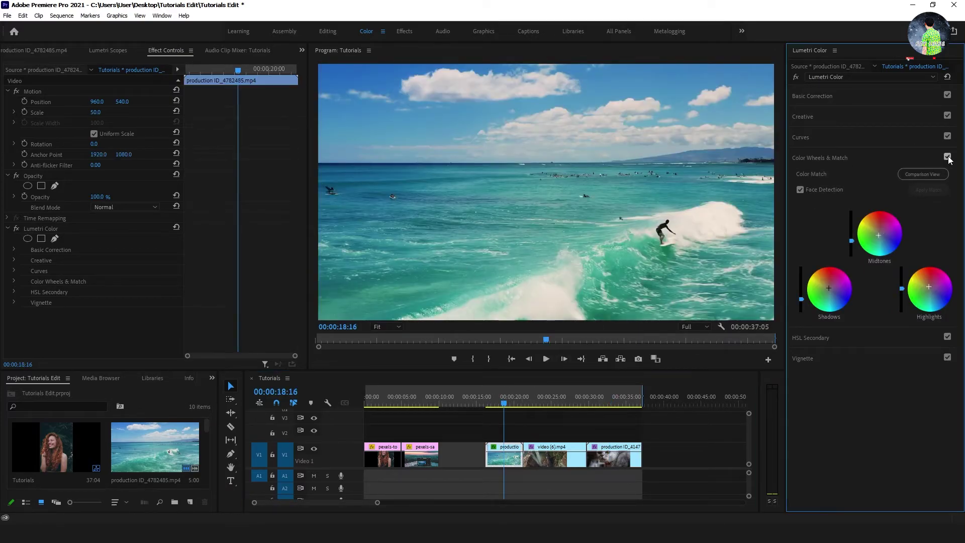
click(948, 157)
drag(518, 397, 597, 398)
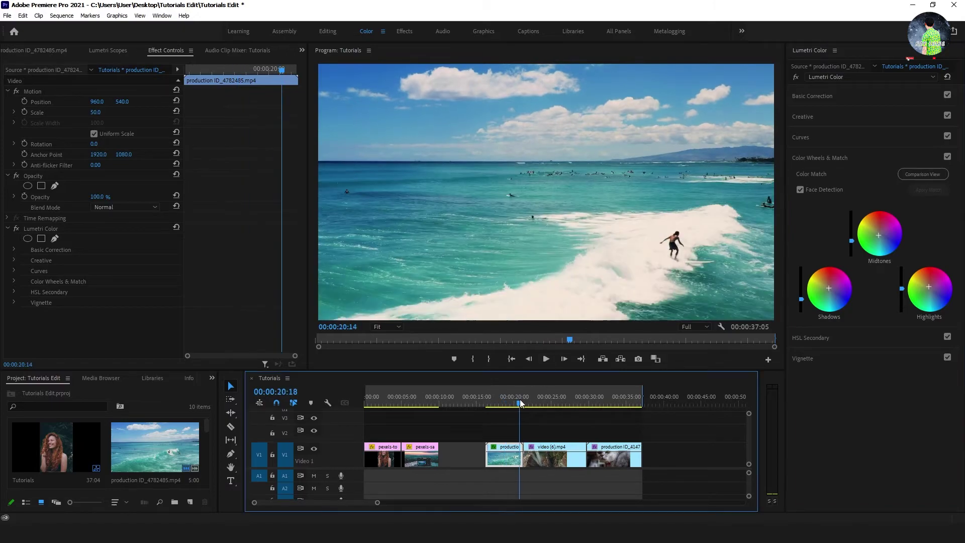